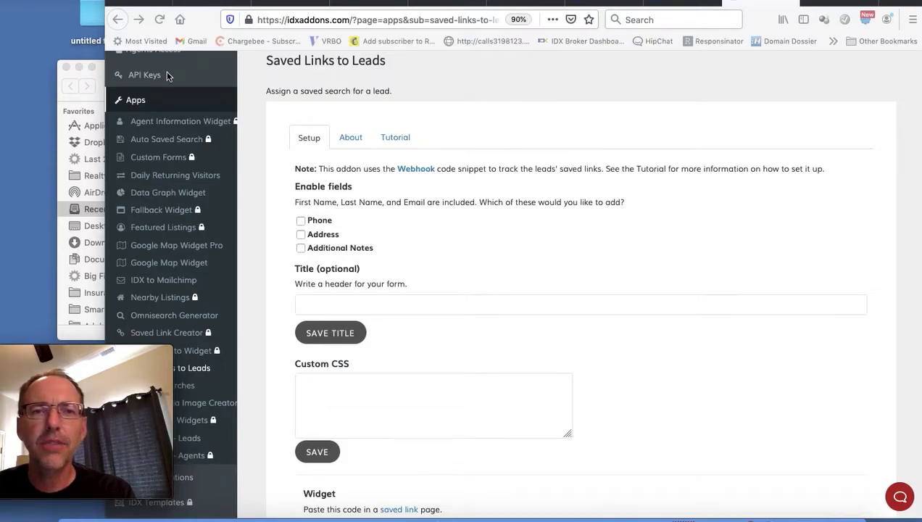
# Step: Leave the Saved Links to Leads setup for the IDX Addons dashboard control panel
pyautogui.scroll(2, 166, 76)
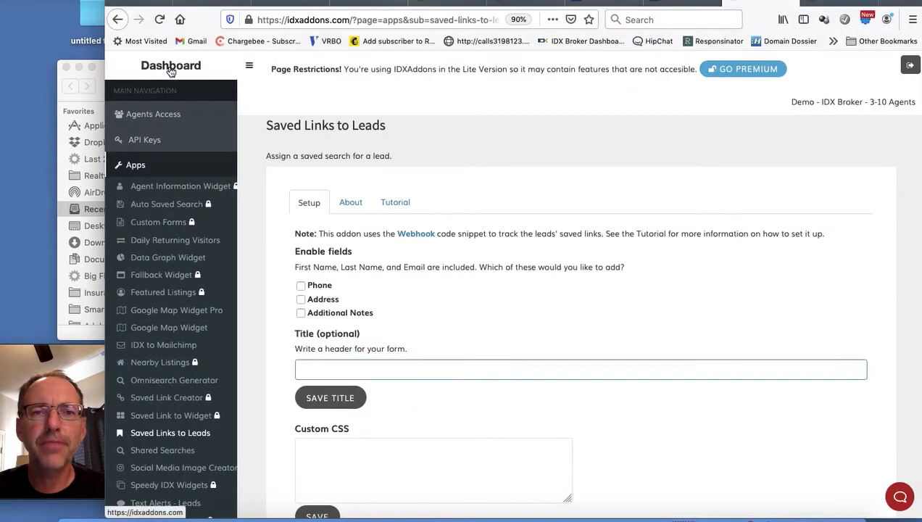
pyautogui.click(171, 69)
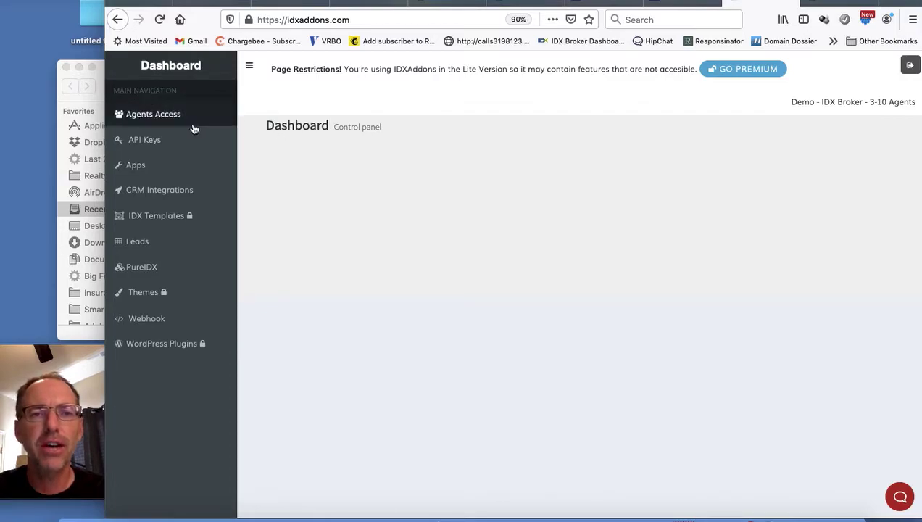
# Step: Open the Saved Links to Leads tile from Apps to show its condo-updates form setup
pyautogui.click(174, 171)
pyautogui.scroll(-5, 508, 356)
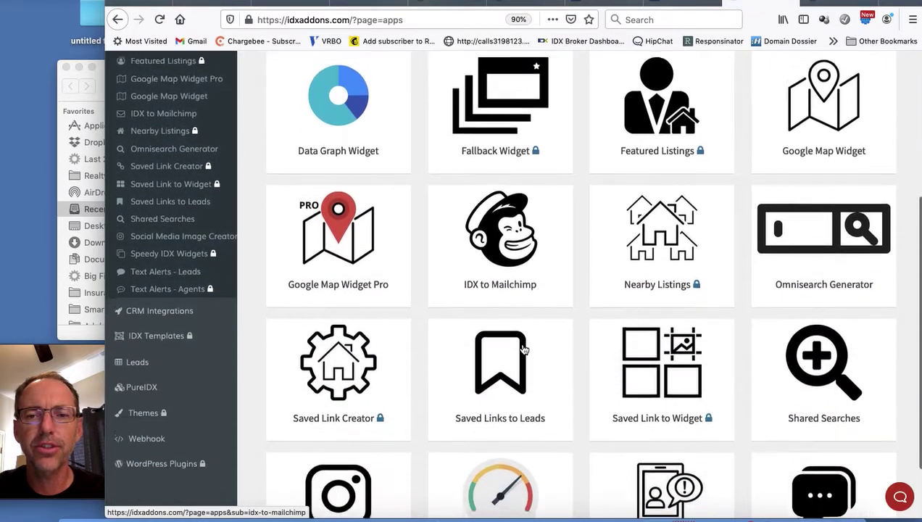
pyautogui.click(504, 374)
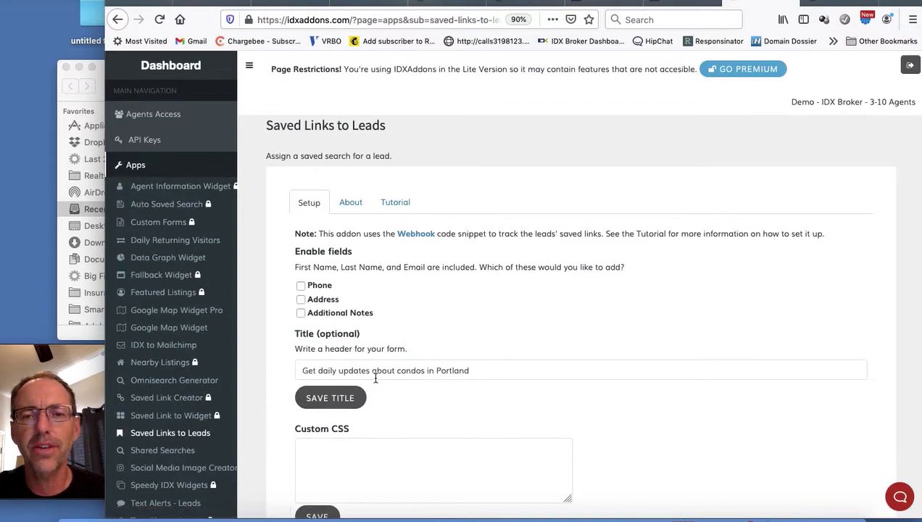
pyautogui.scroll(-1, 486, 368)
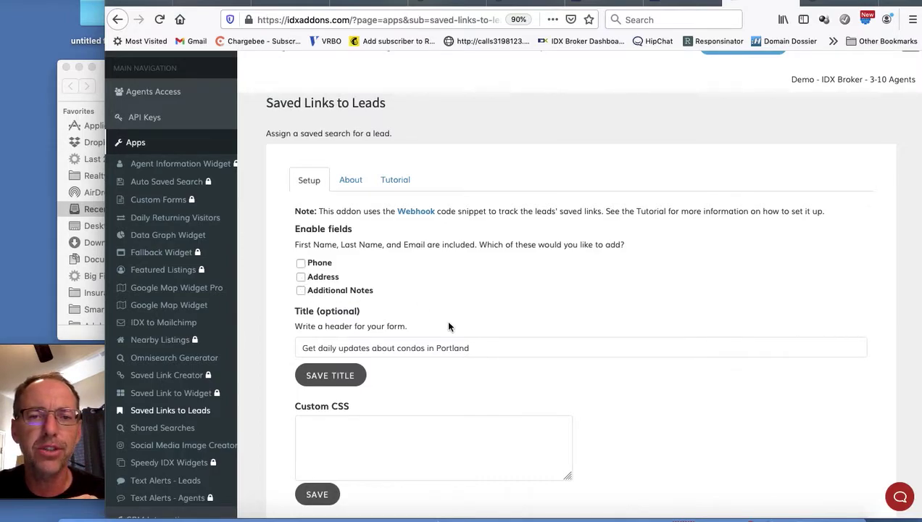
# Step: Change the form title to 'Get daily updates about condos in Portland!' and save it
pyautogui.click(439, 348)
pyautogui.doubleClick(465, 348)
pyautogui.click(480, 348)
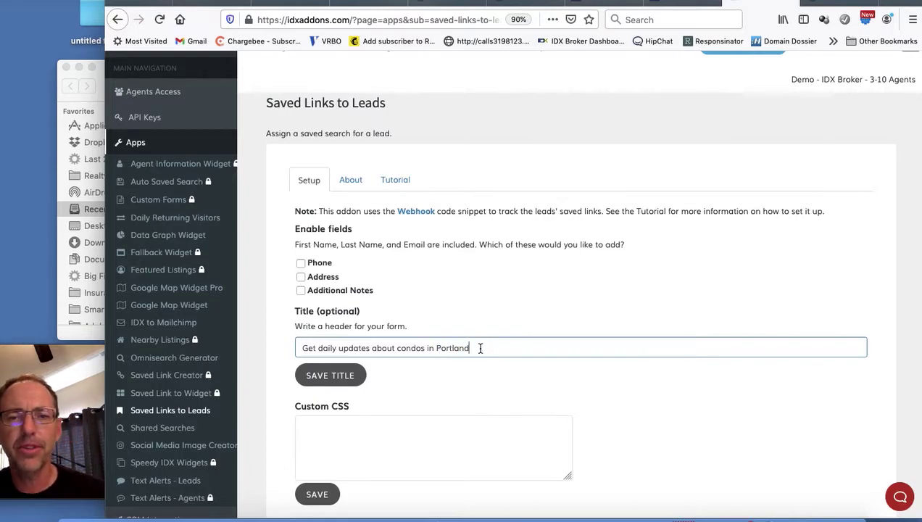
pyautogui.write('!')
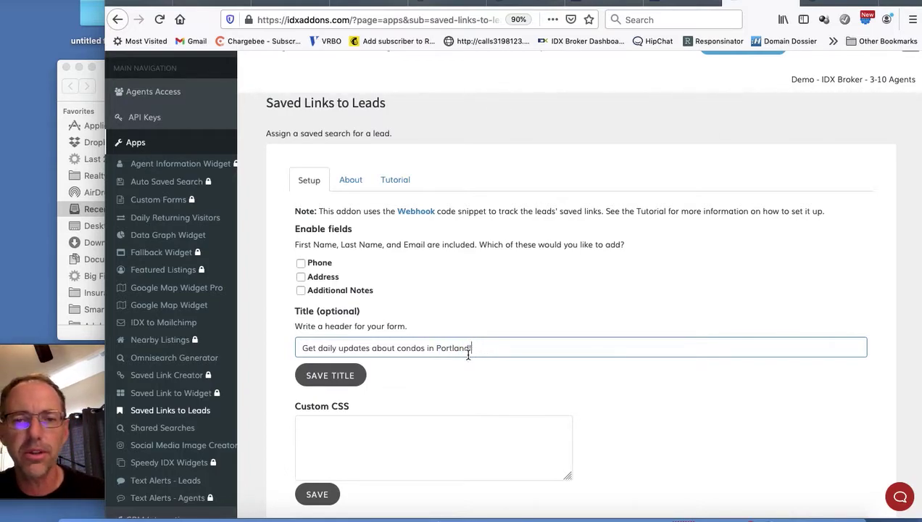
pyautogui.click(332, 375)
# Step: Select the whole widget script code and copy it to the clipboard
pyautogui.scroll(-1, 456, 384)
pyautogui.scroll(-5, 456, 384)
pyautogui.click(356, 241)
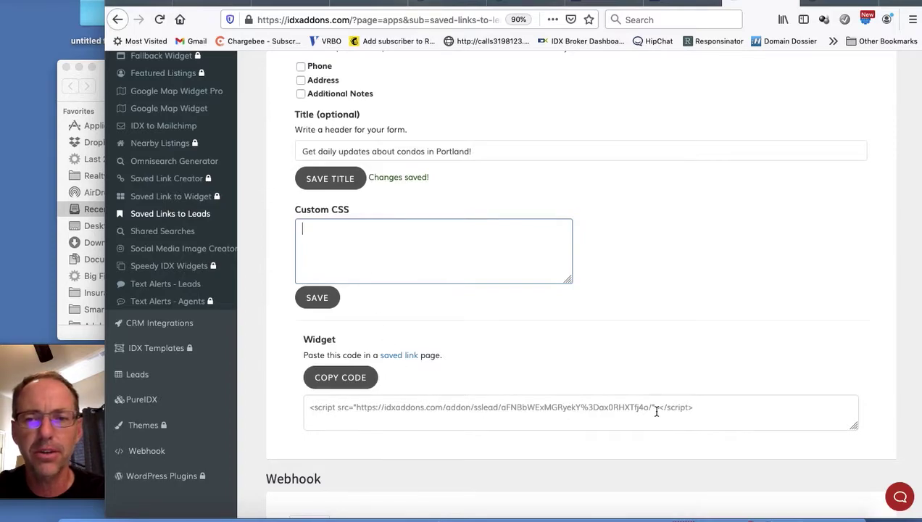
pyautogui.moveTo(698, 405); pyautogui.dragTo(309, 407)
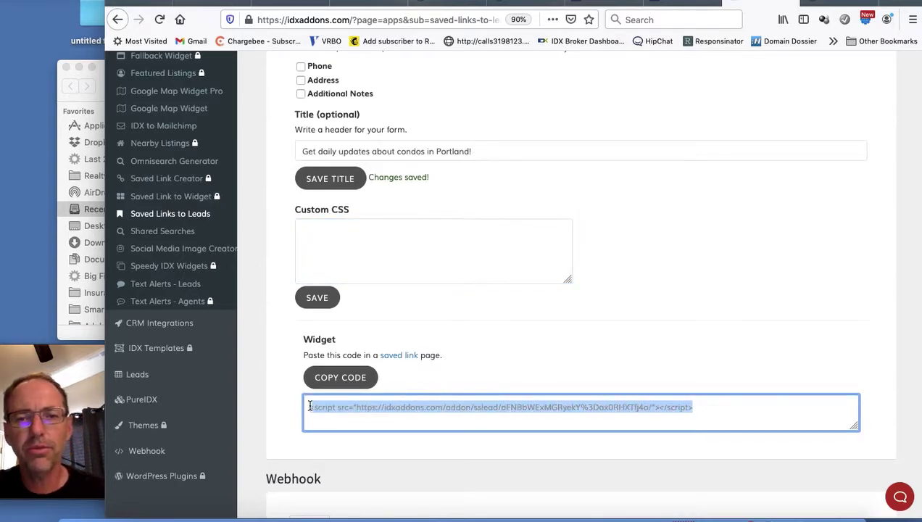
pyautogui.click(367, 379)
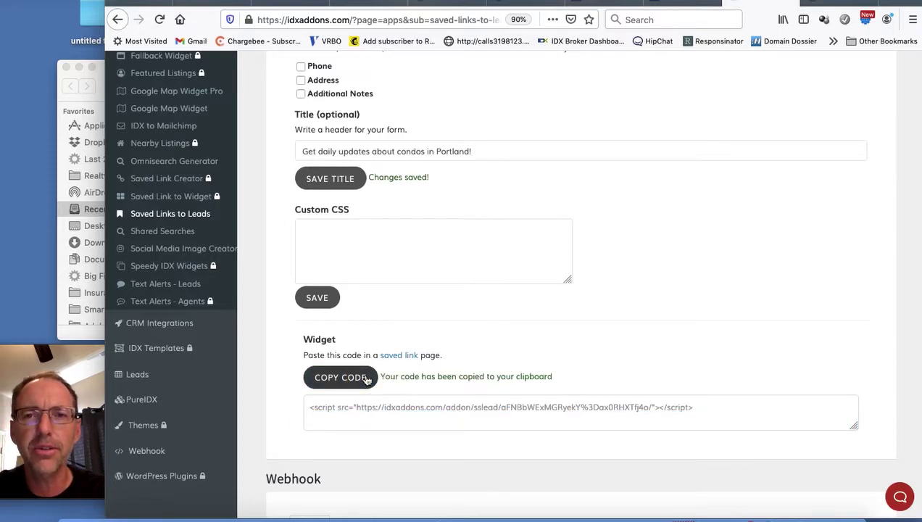
pyautogui.click(385, 4)
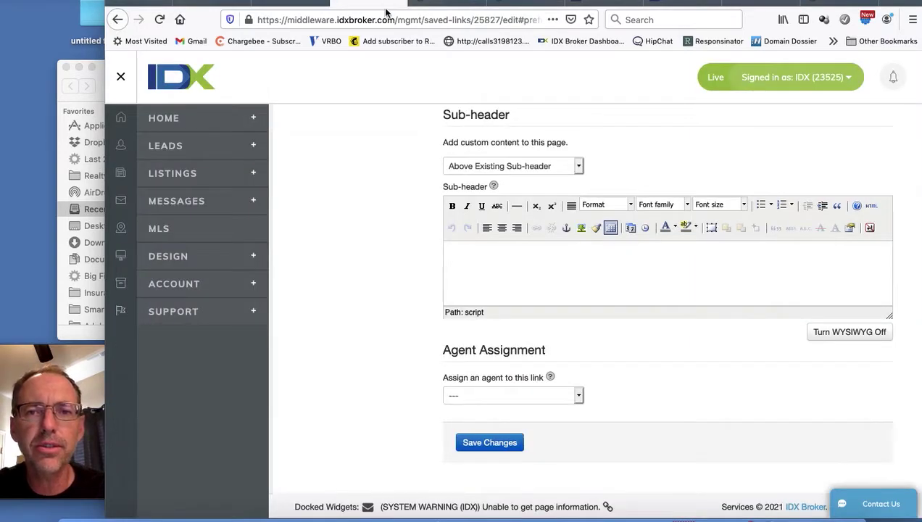
# Step: Find the portland-condominiums saved link, edit its preferences and open the sub-header HTML source
pyautogui.scroll(10, 359, 273)
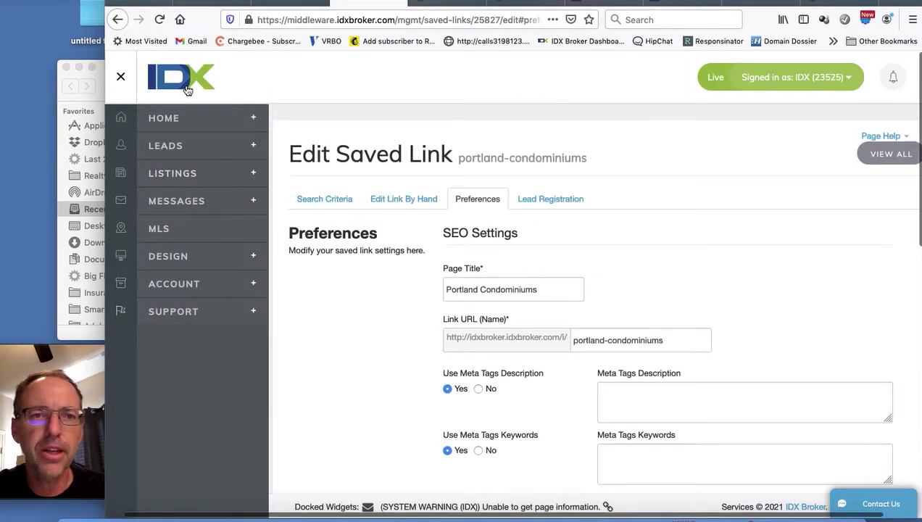
pyautogui.click(117, 19)
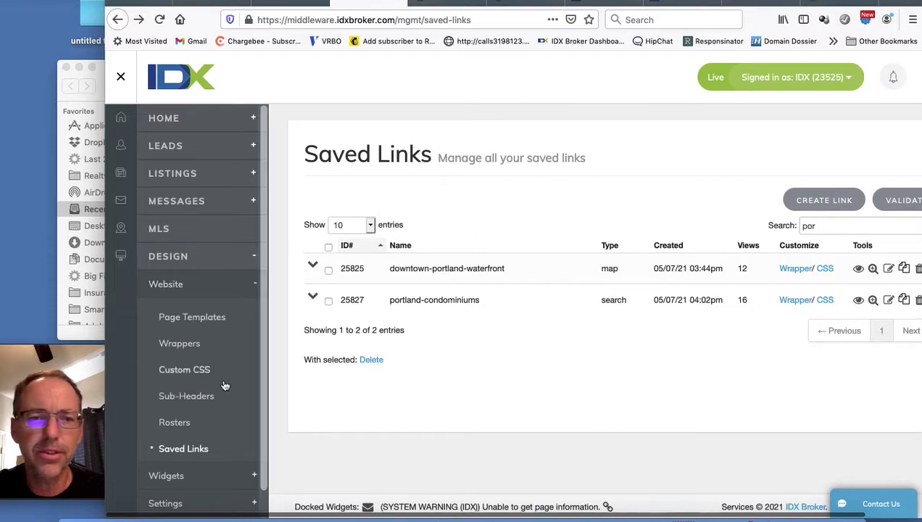
pyautogui.click(182, 450)
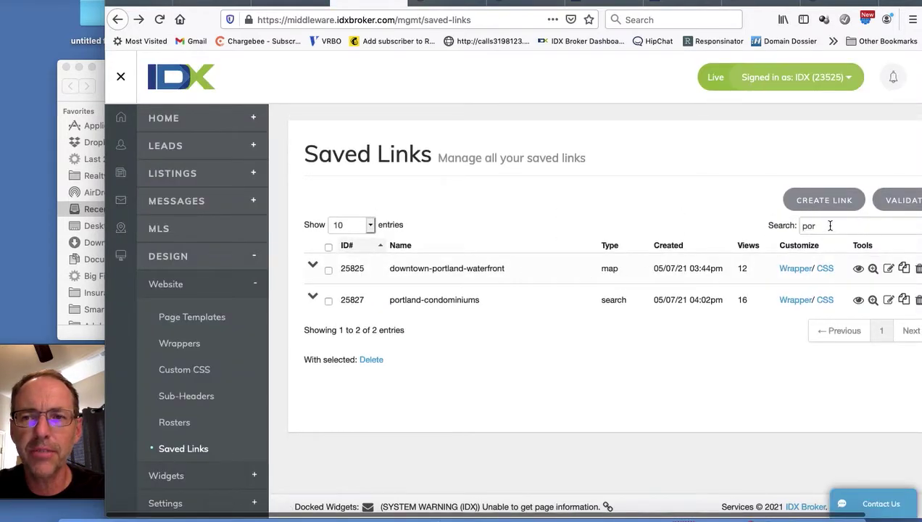
pyautogui.click(830, 225)
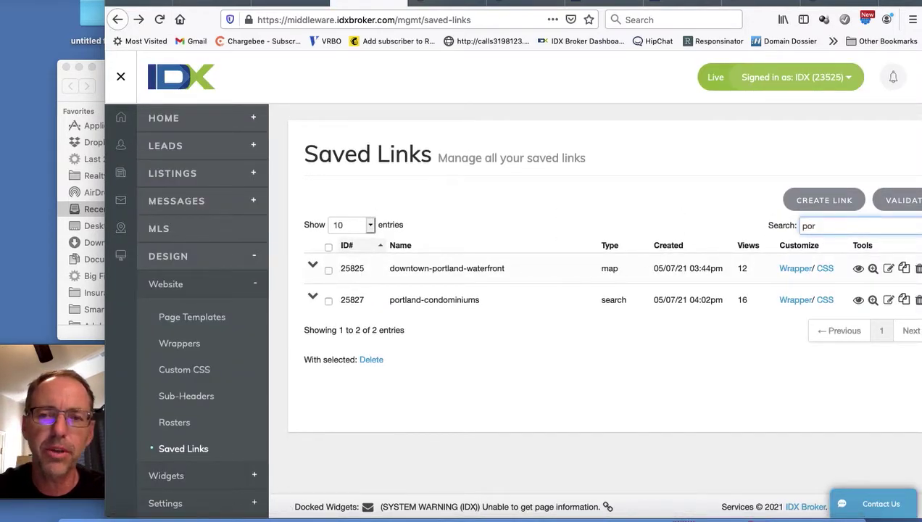
pyautogui.write('t')
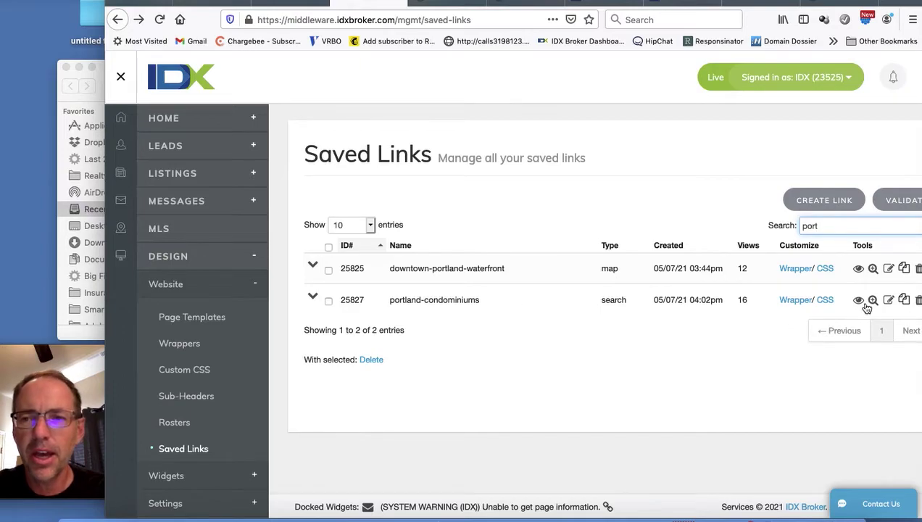
pyautogui.click(889, 301)
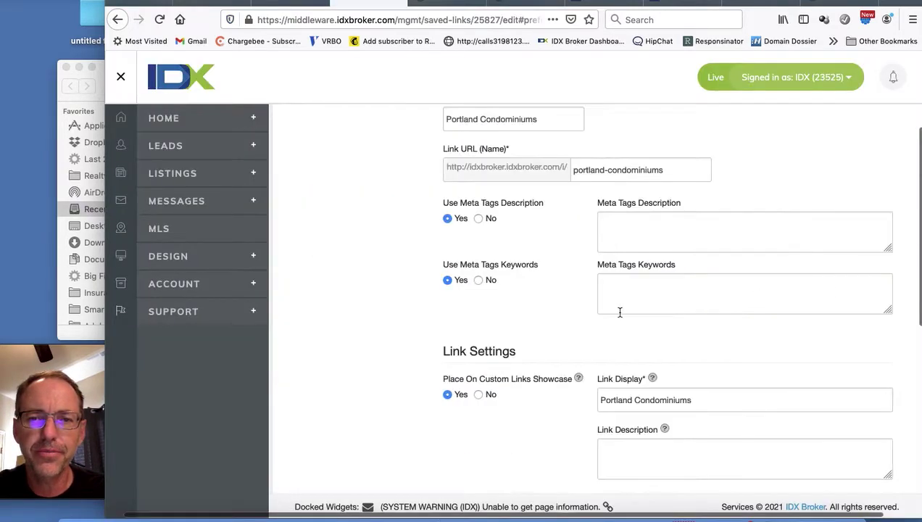
pyautogui.scroll(-4, 620, 313)
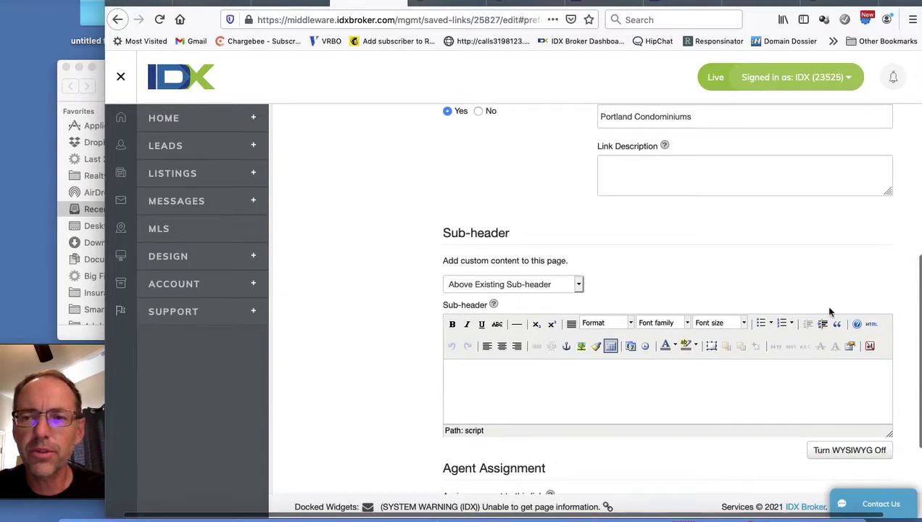
pyautogui.click(871, 324)
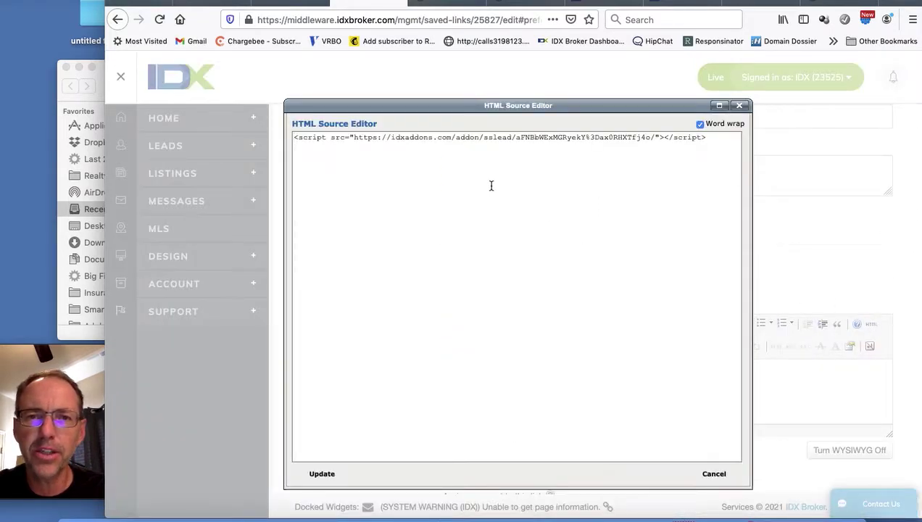
# Step: Check the IDX Addons script line in the sub-header HTML source
pyautogui.doubleClick(630, 137)
pyautogui.click(628, 139)
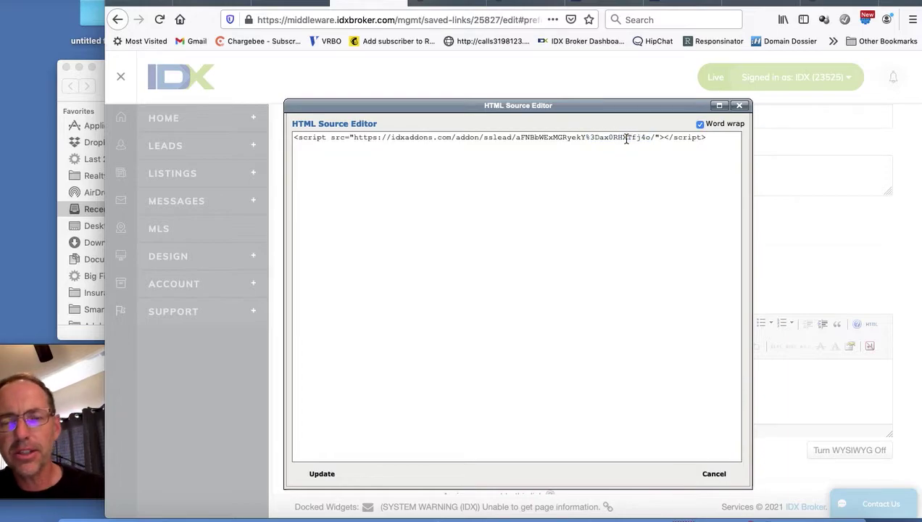
pyautogui.click(716, 140)
pyautogui.press('super+a')
pyautogui.click(716, 140)
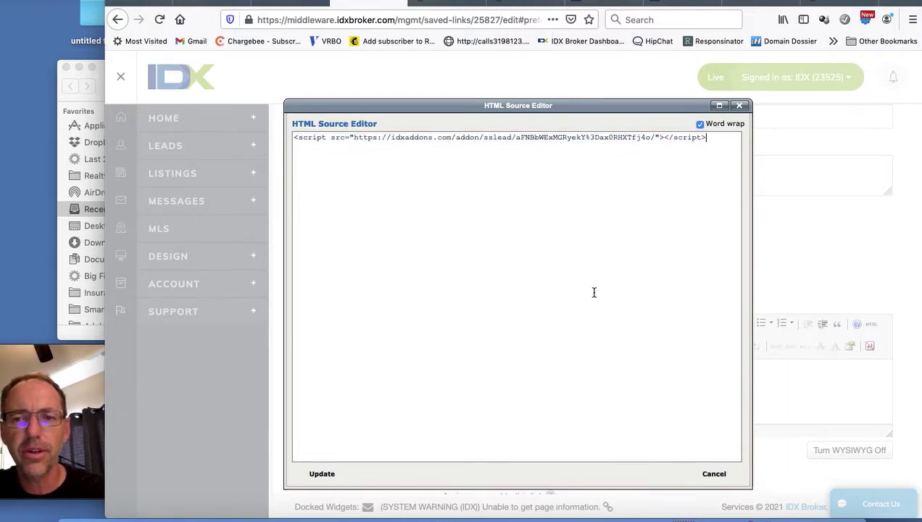
# Step: Apply the sub-header code, save the saved-link settings and view the live portland-condominiums page
pyautogui.click(321, 473)
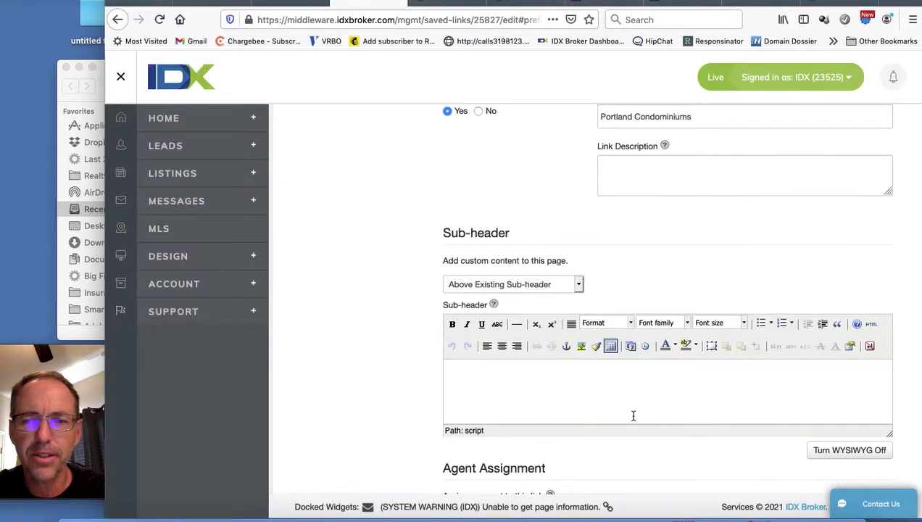
pyautogui.scroll(-4, 632, 415)
pyautogui.click(490, 426)
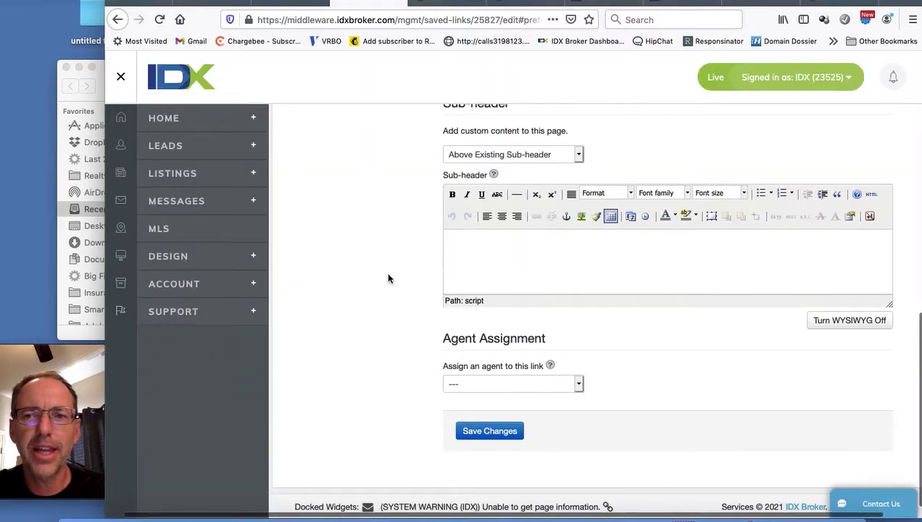
pyautogui.click(442, 6)
pyautogui.scroll(-8, 484, 283)
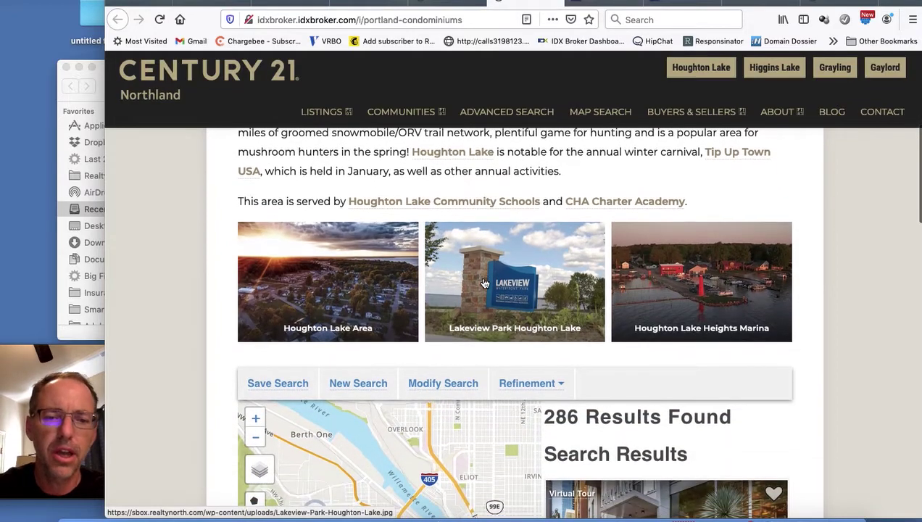
# Step: Reload the Portland Condominiums page and scroll down to the new daily-updates form
pyautogui.press('super+r')
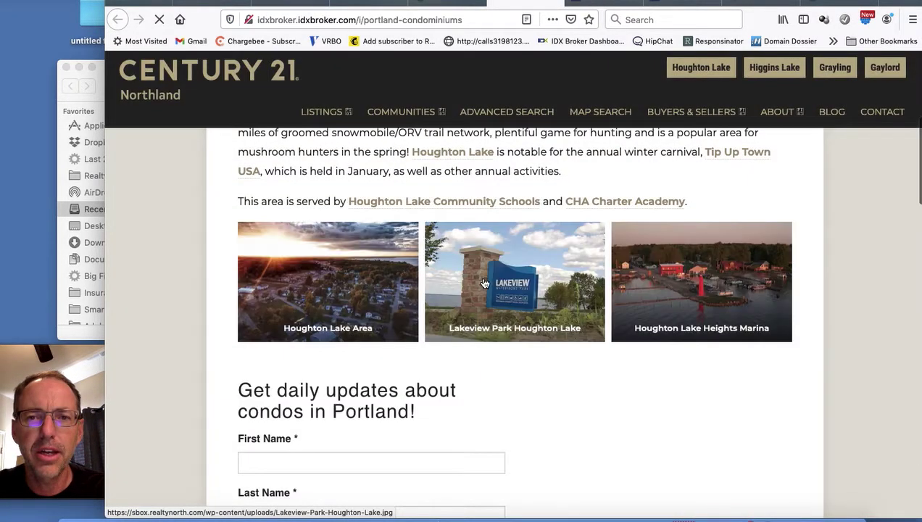
pyautogui.scroll(-3, 384, 310)
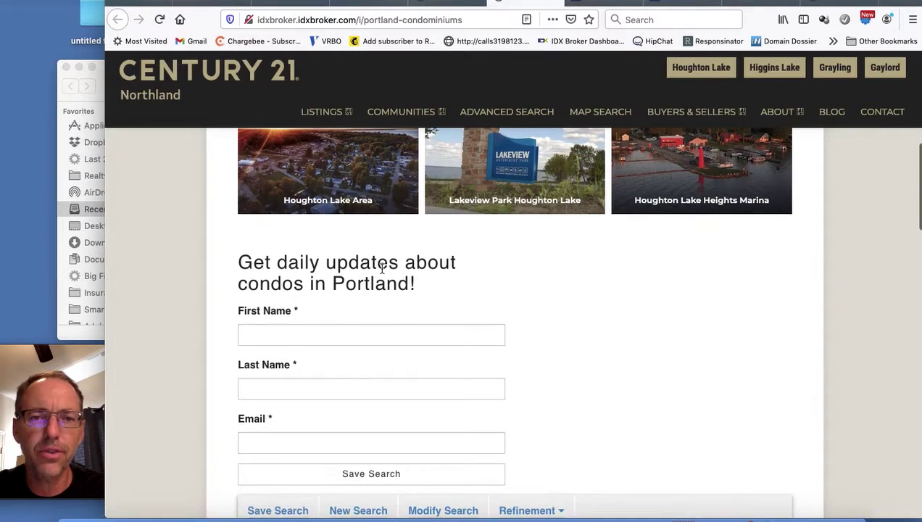
pyautogui.scroll(-1, 382, 270)
pyautogui.scroll(-2, 382, 269)
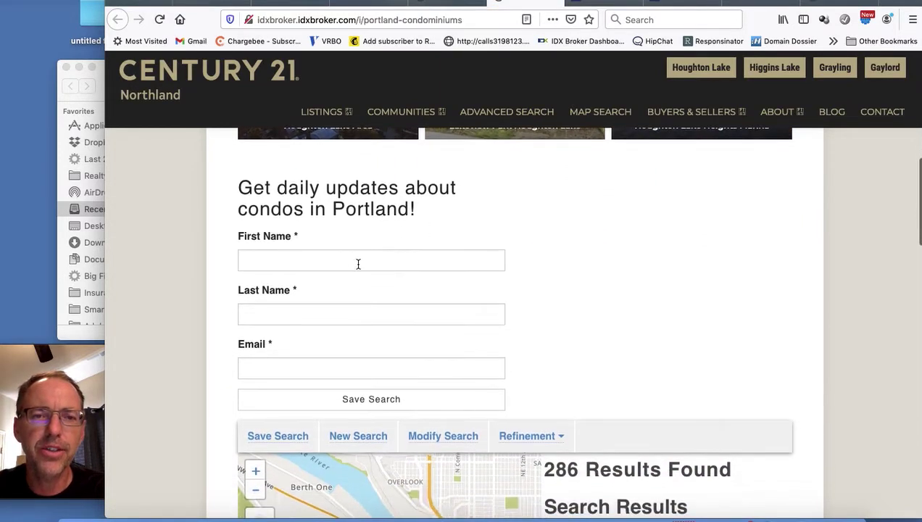
# Step: Enter first name RealtyCandy, last name Saved Link Test and the test e-mail, then submit
pyautogui.click(348, 261)
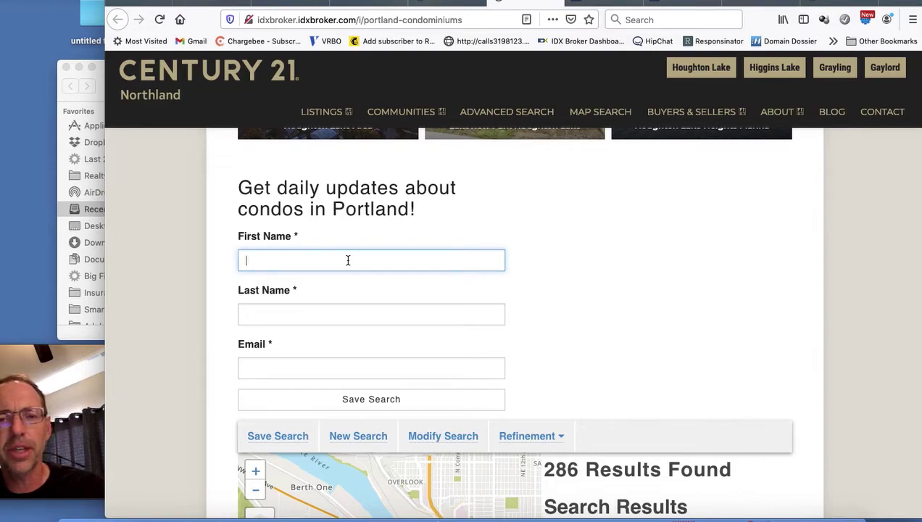
pyautogui.write('RealtyCandy')
pyautogui.press('Tab')
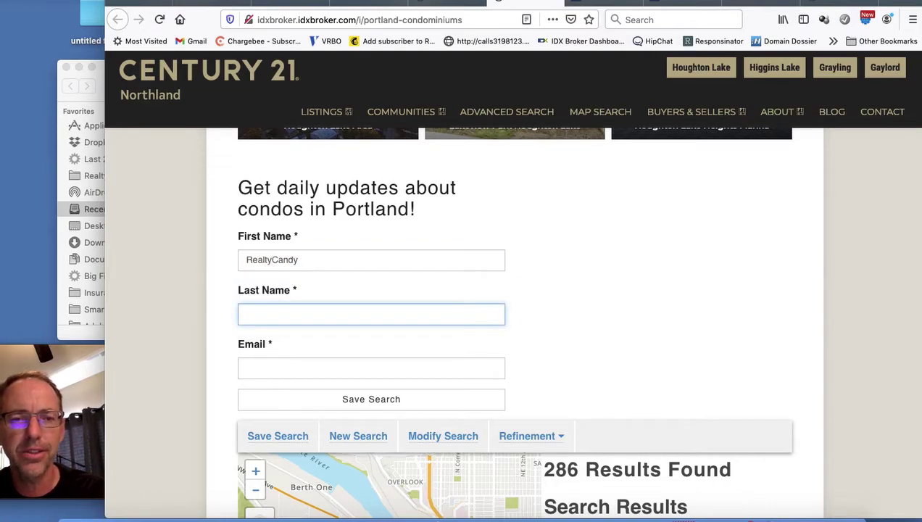
pyautogui.write('Saved')
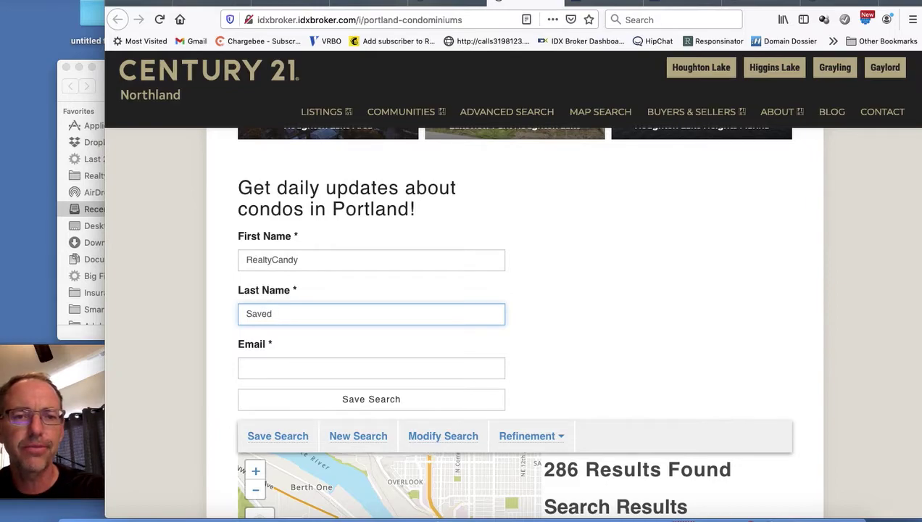
pyautogui.write(' Link Test')
pyautogui.press('Tab')
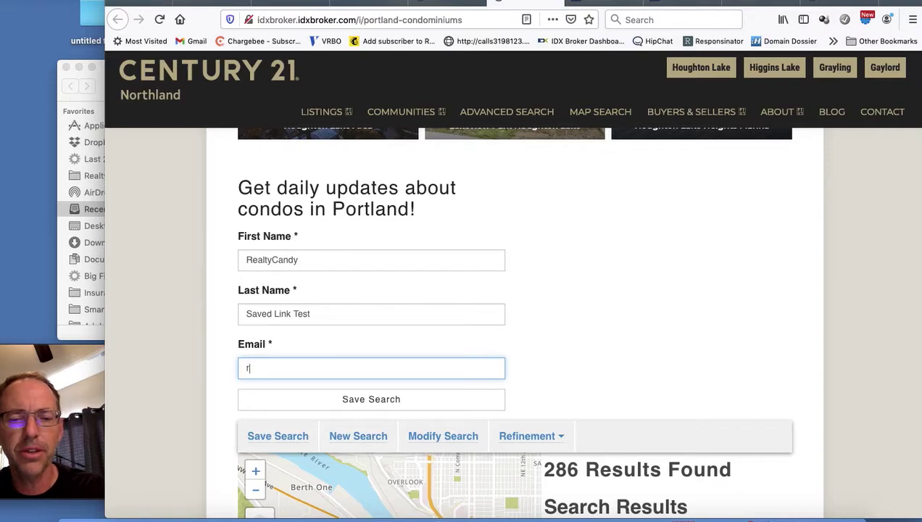
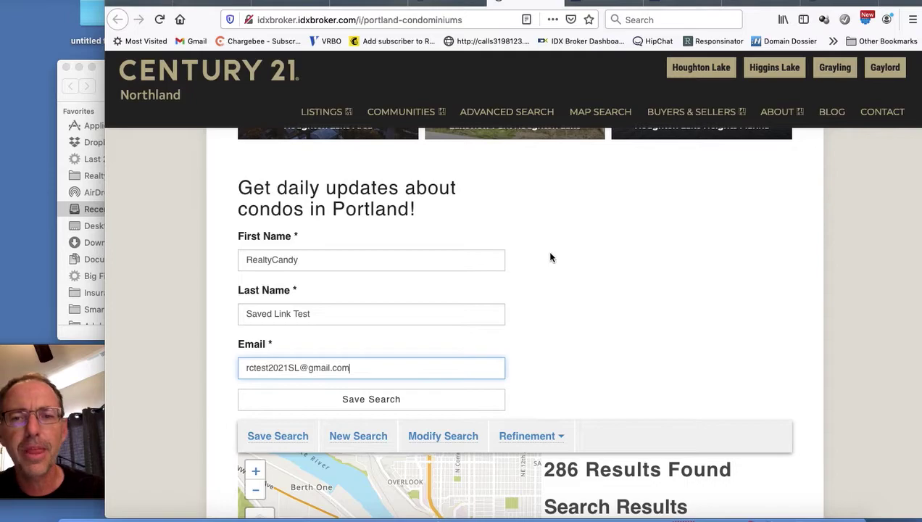
pyautogui.scroll(-3, 546, 253)
pyautogui.scroll(1, 354, 213)
pyautogui.scroll(1, 354, 212)
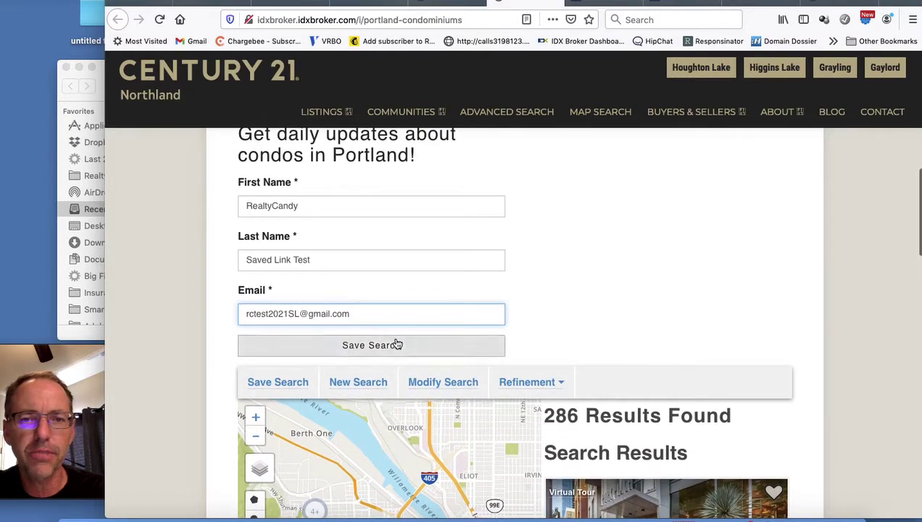
pyautogui.click(396, 344)
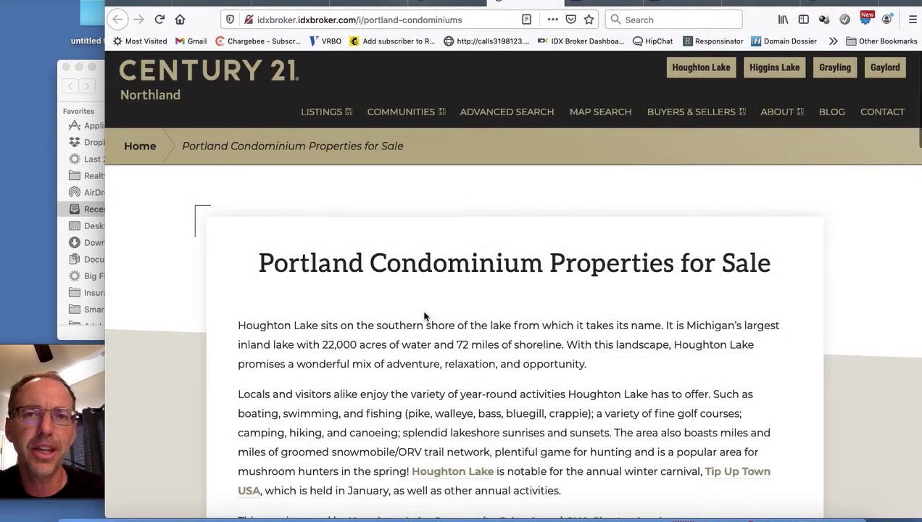
# Step: Scroll the page to check the saved-search confirmation and the 286 search results
pyautogui.scroll(-5, 425, 316)
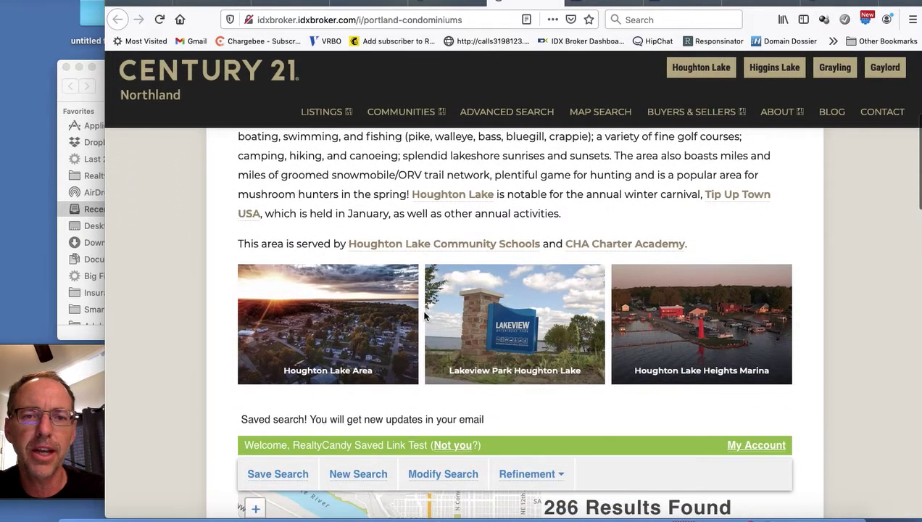
pyautogui.scroll(-1, 425, 317)
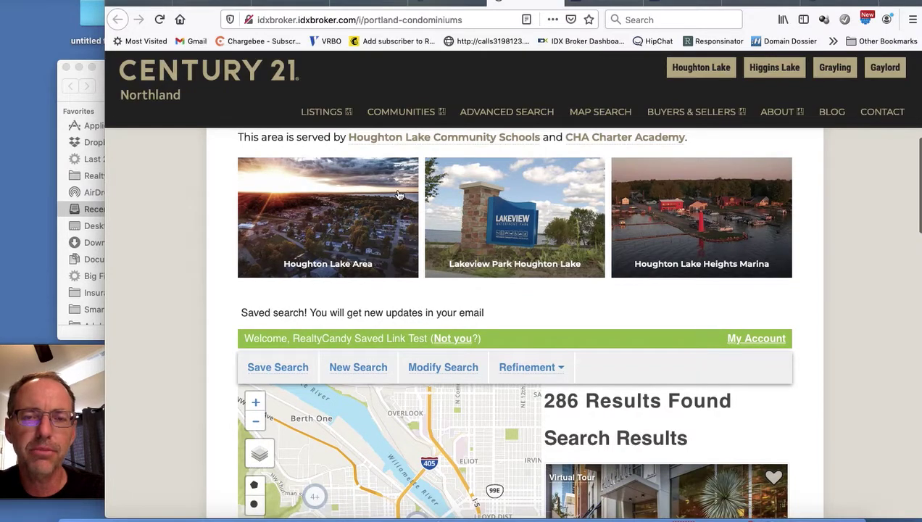
pyautogui.scroll(-1, 408, 226)
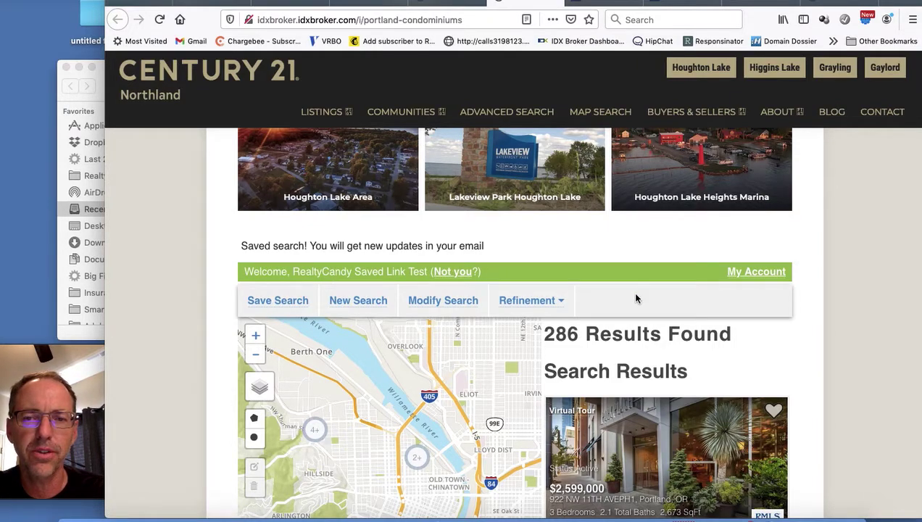
pyautogui.scroll(-5, 636, 299)
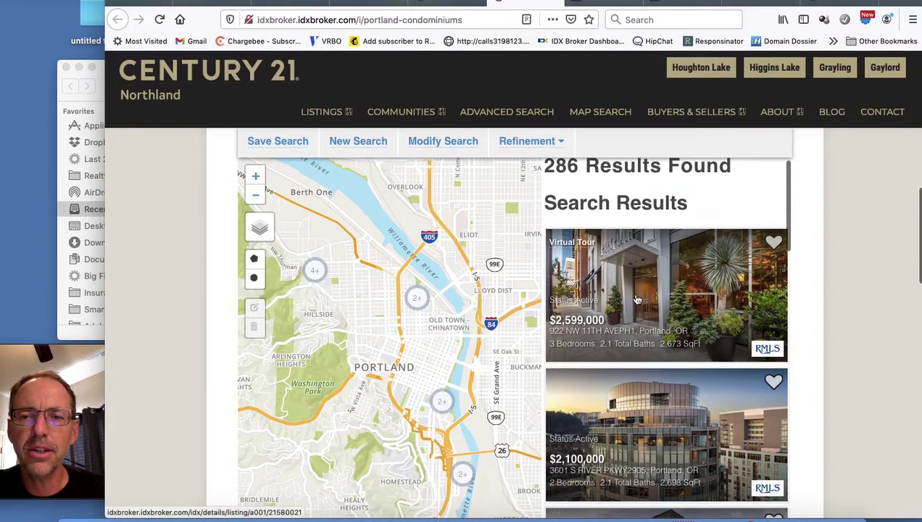
pyautogui.scroll(-2, 636, 299)
pyautogui.scroll(2, 636, 299)
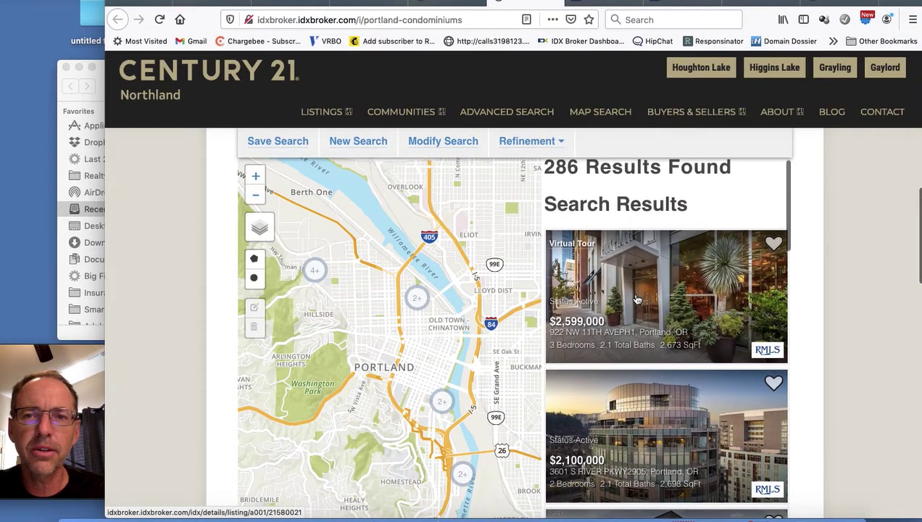
pyautogui.scroll(-3, 636, 298)
pyautogui.scroll(3, 635, 299)
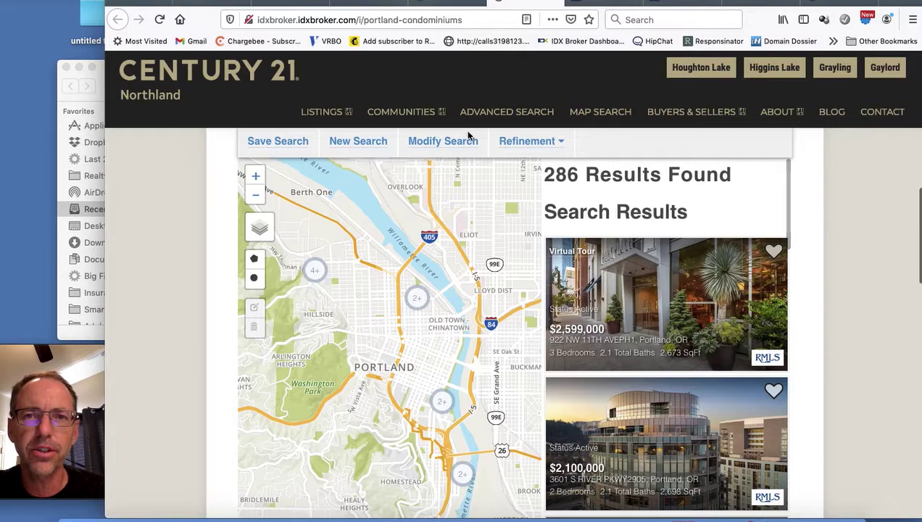
# Step: Open Leads > Manage in the IDX Broker admin
pyautogui.click(377, 4)
pyautogui.click(236, 147)
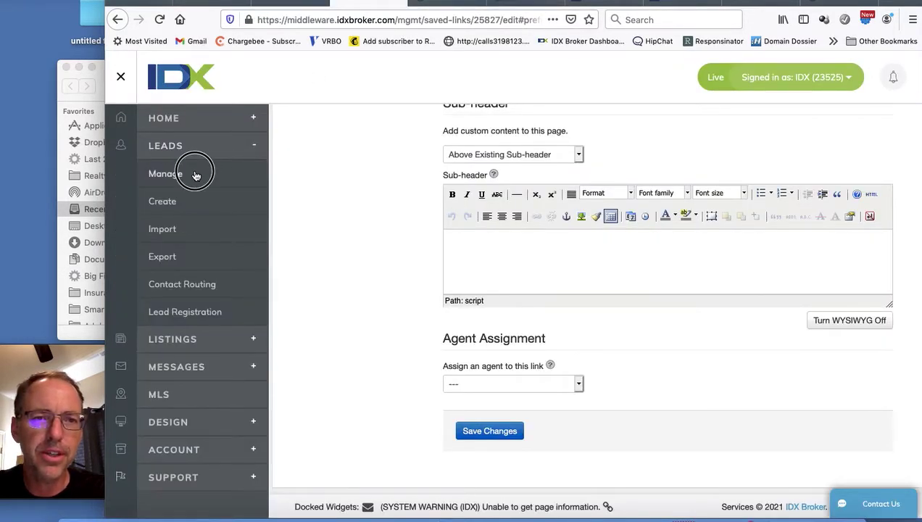
pyautogui.click(195, 176)
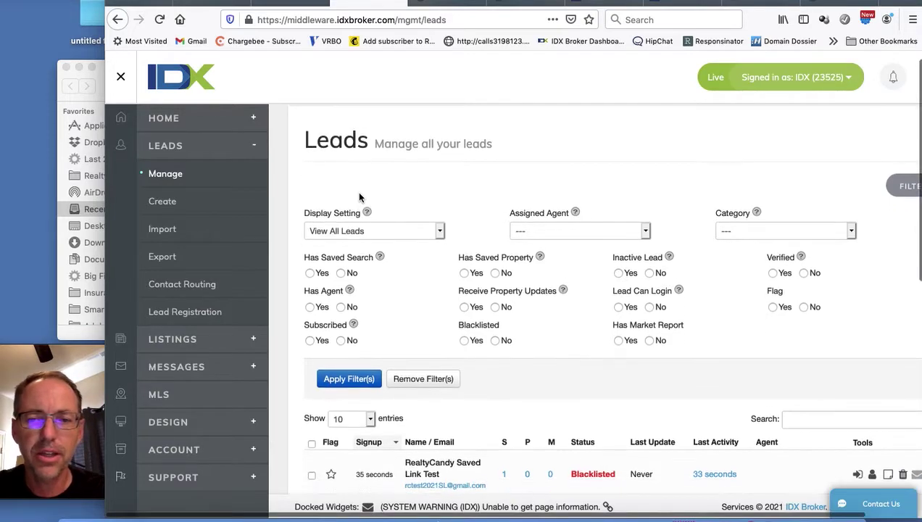
# Step: Scroll the lead table to confirm the RealtyCandy Saved Link Test lead has one saved search
pyautogui.scroll(-3, 391, 225)
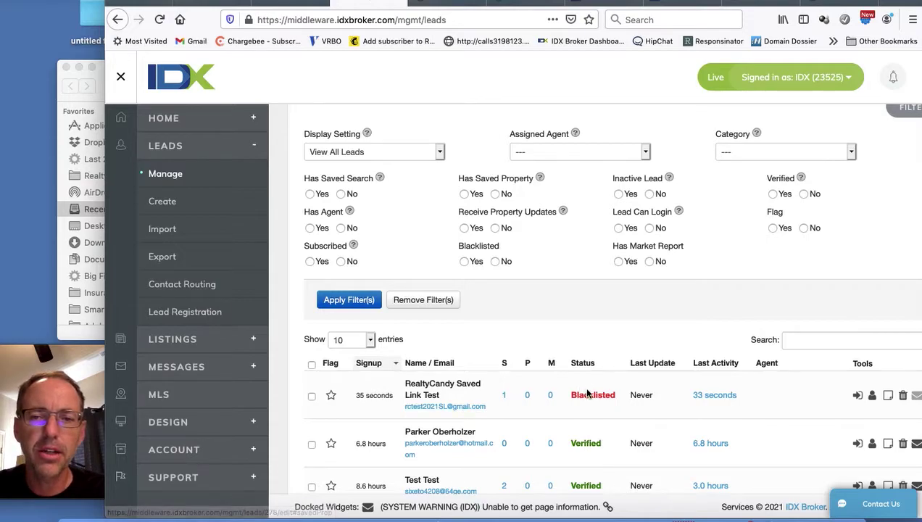
pyautogui.moveTo(588, 392)
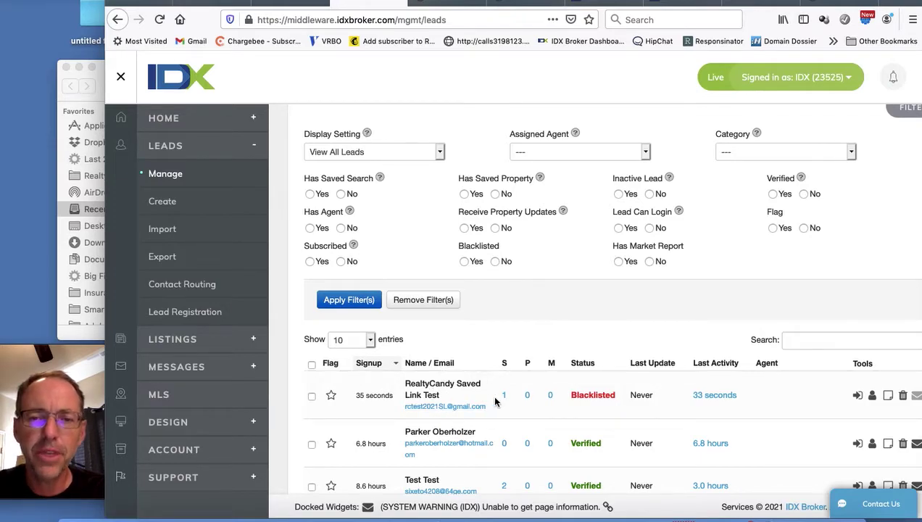
pyautogui.scroll(-3, 471, 401)
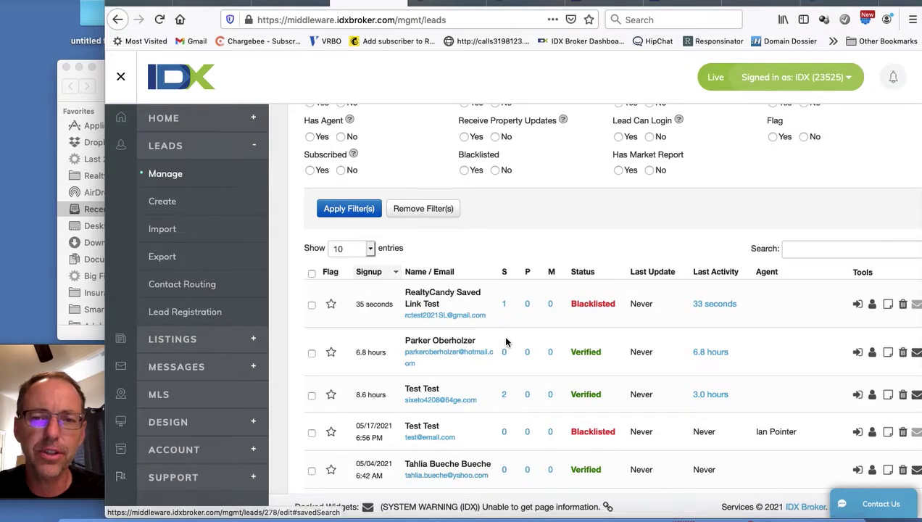
pyautogui.scroll(-3, 506, 350)
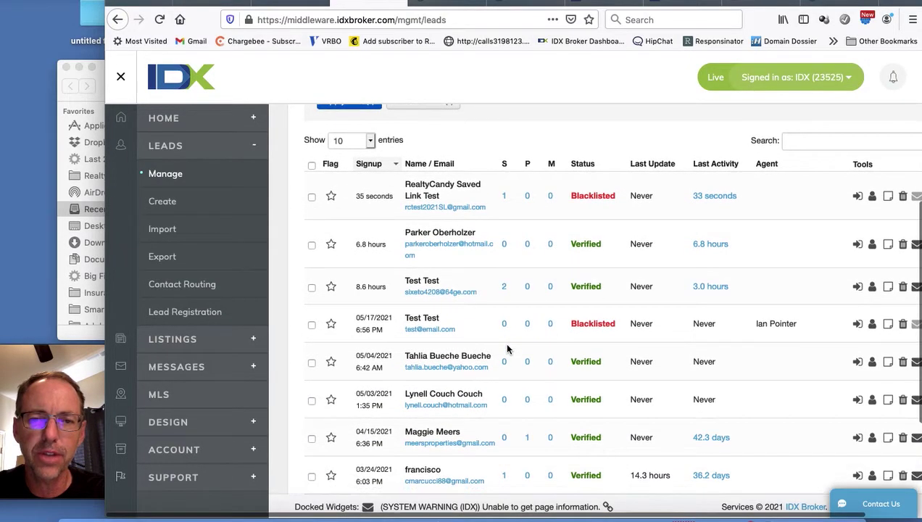
pyautogui.scroll(-2, 504, 377)
pyautogui.scroll(-3, 504, 377)
pyautogui.scroll(5, 505, 378)
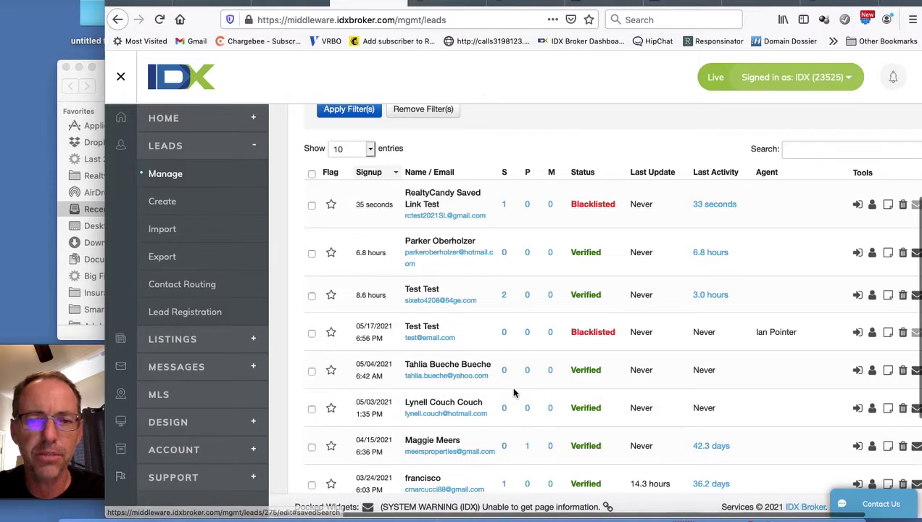
pyautogui.scroll(-1, 508, 432)
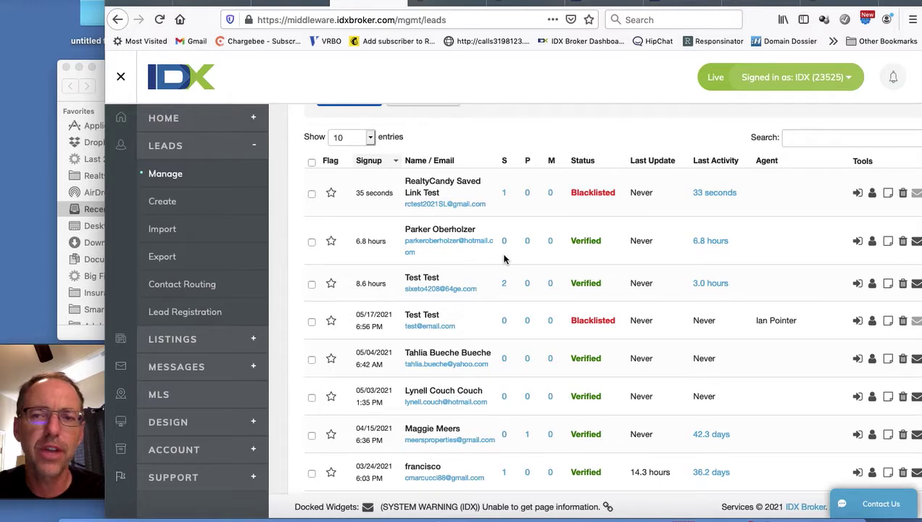
pyautogui.hscroll(2, 506, 259)
pyautogui.scroll(2, 505, 259)
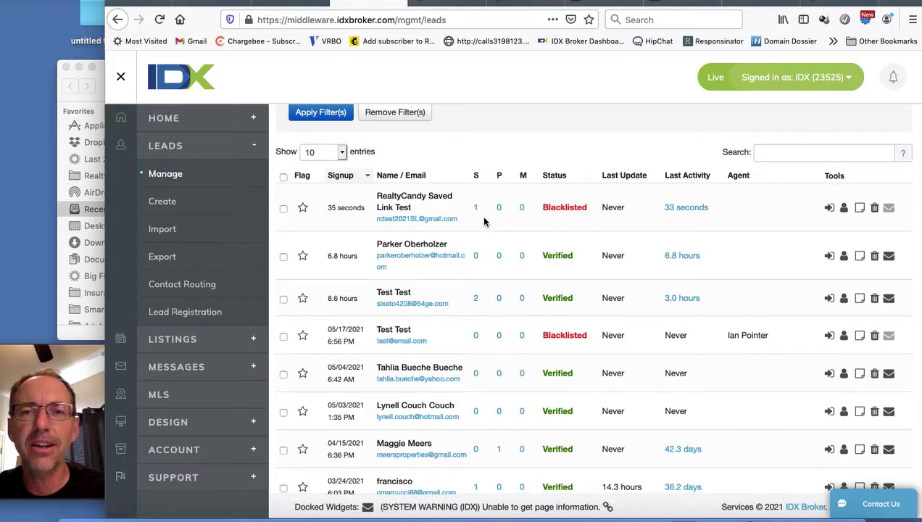
# Step: Copy the account API key from Home > Access Control and return to IDX Addons
pyautogui.click(245, 117)
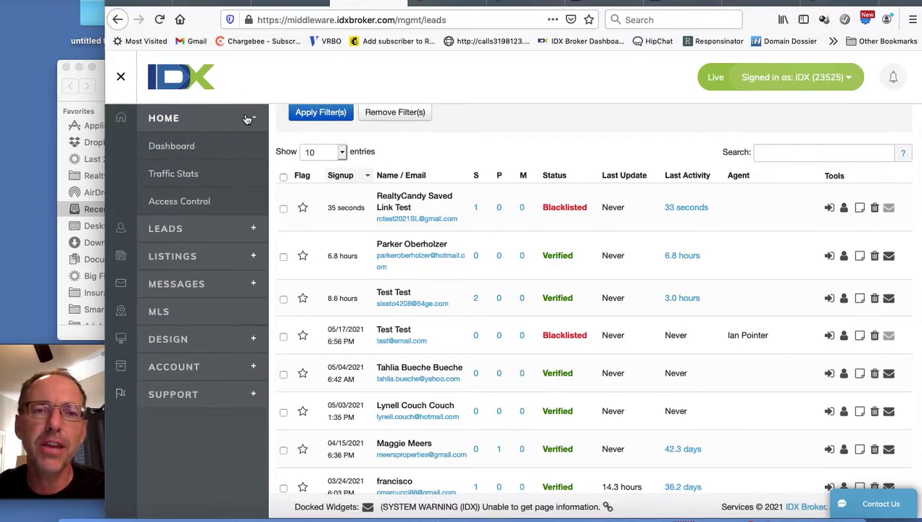
pyautogui.click(200, 201)
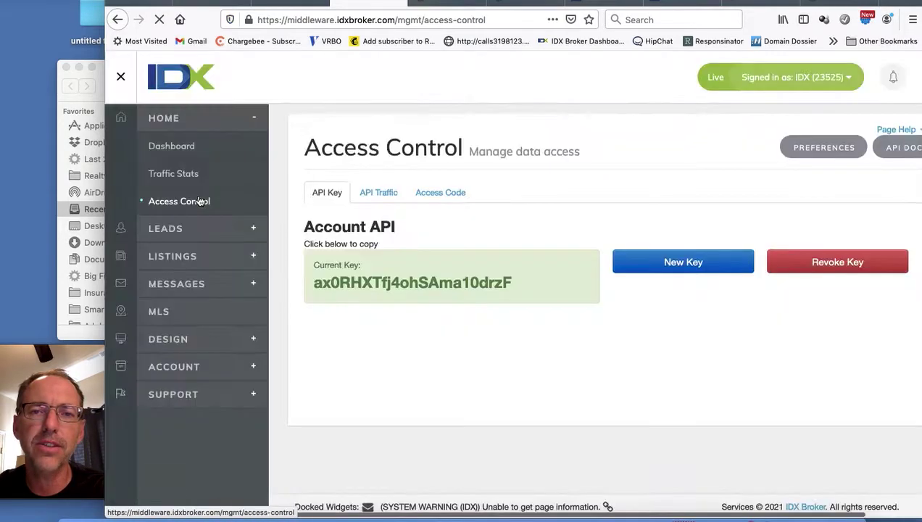
pyautogui.click(519, 276)
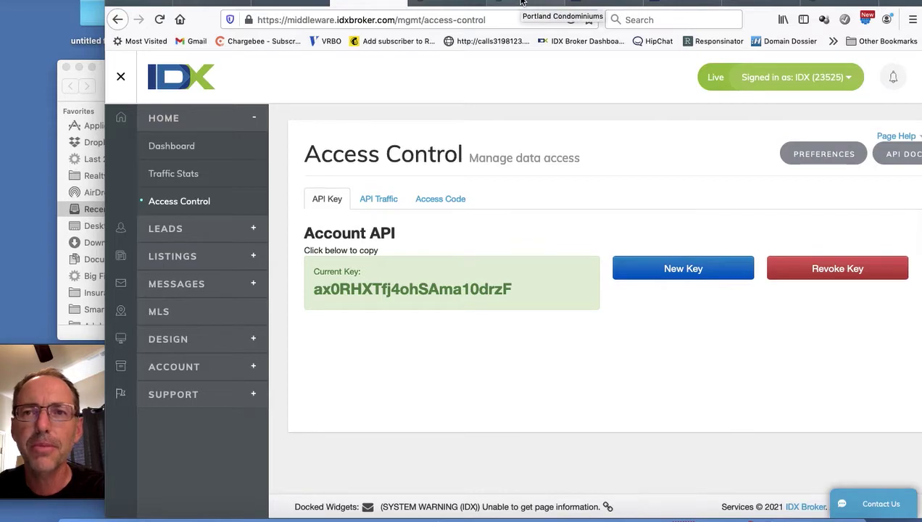
pyautogui.click(756, 4)
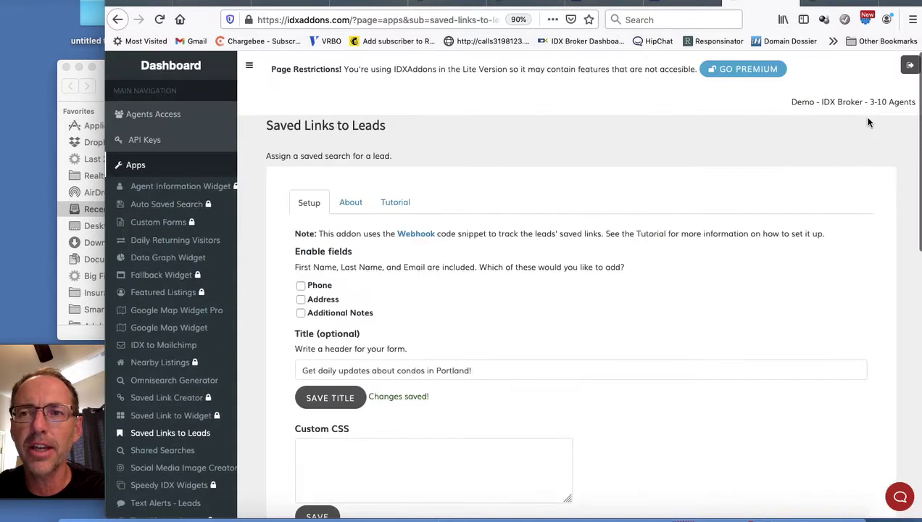
# Step: Sign out of IDX Addons and untick the three-week remember-me option on the login page
pyautogui.click(910, 65)
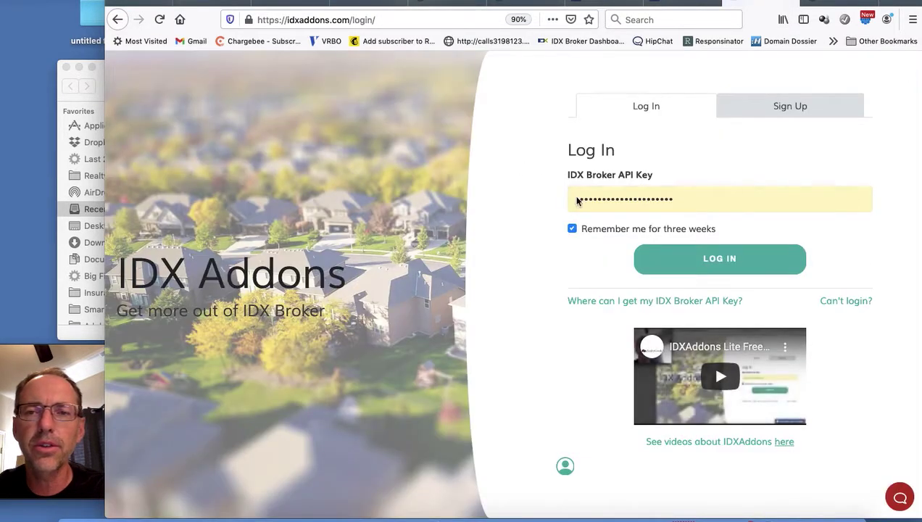
pyautogui.doubleClick(646, 200)
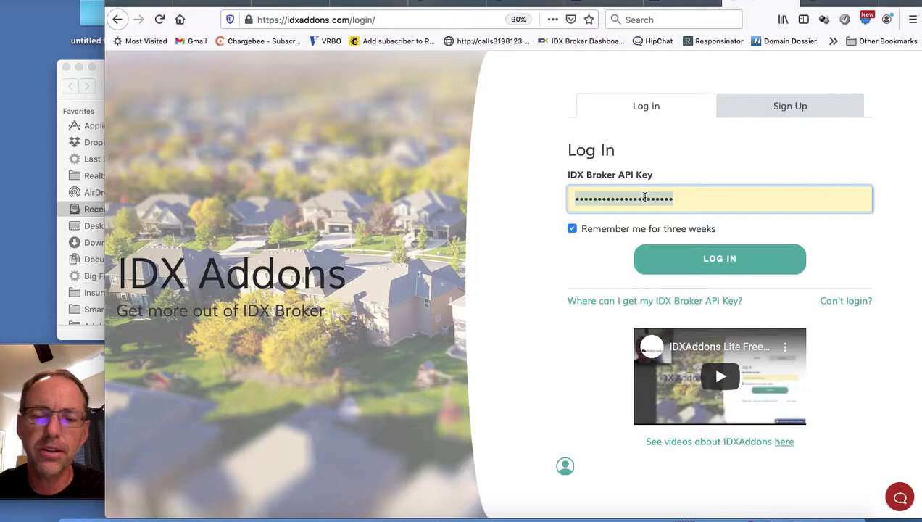
pyautogui.click(644, 198)
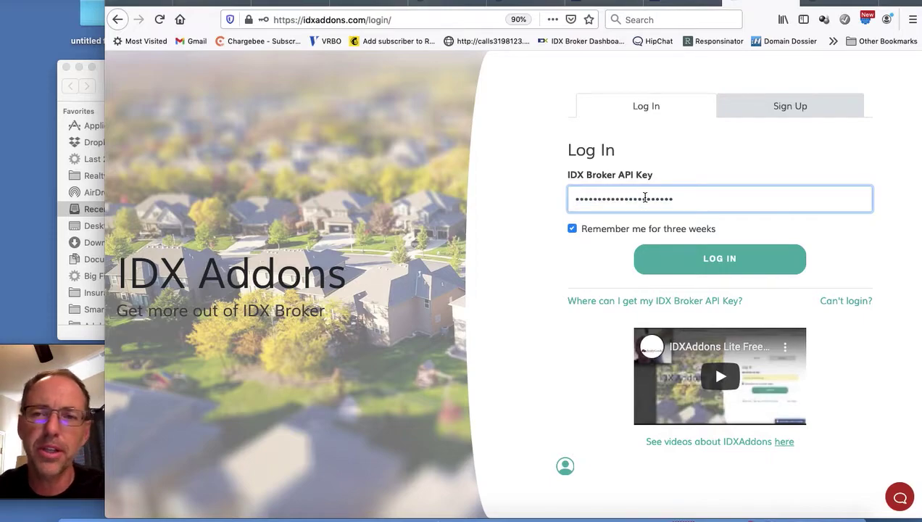
pyautogui.click(573, 229)
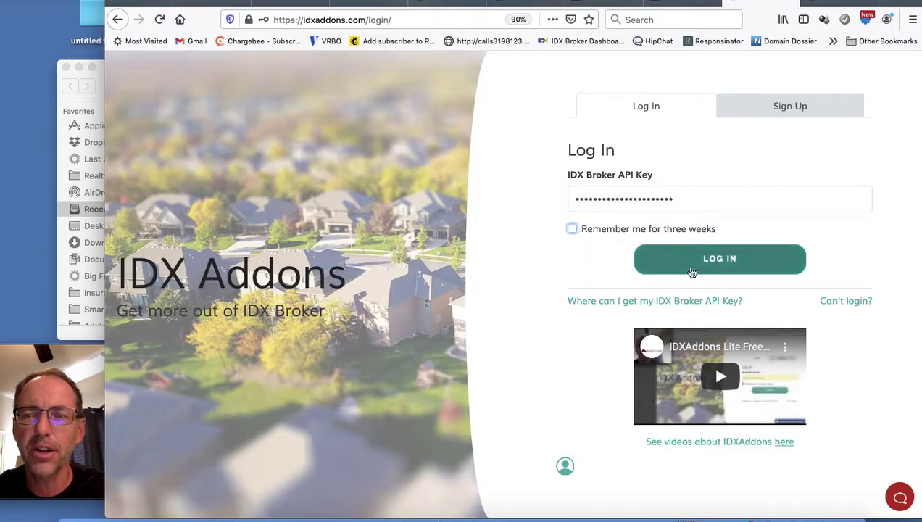
# Step: Compare the Lite Free, Premium for Free and Premium $249/year sign-up options, ending on Lite Free
pyautogui.click(783, 107)
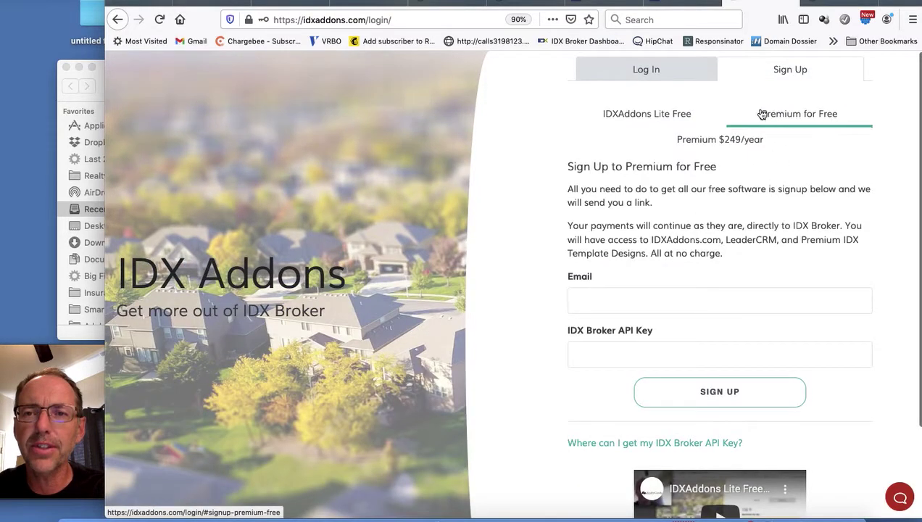
pyautogui.click(658, 117)
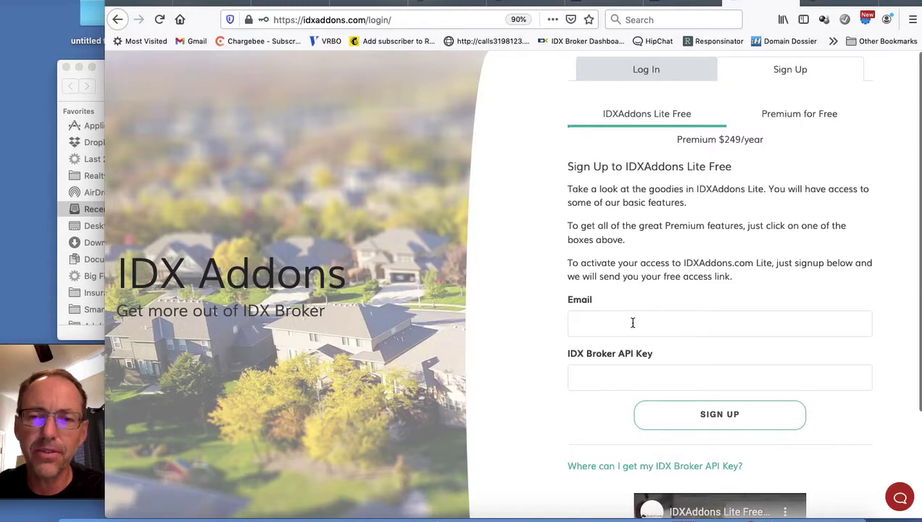
pyautogui.click(614, 380)
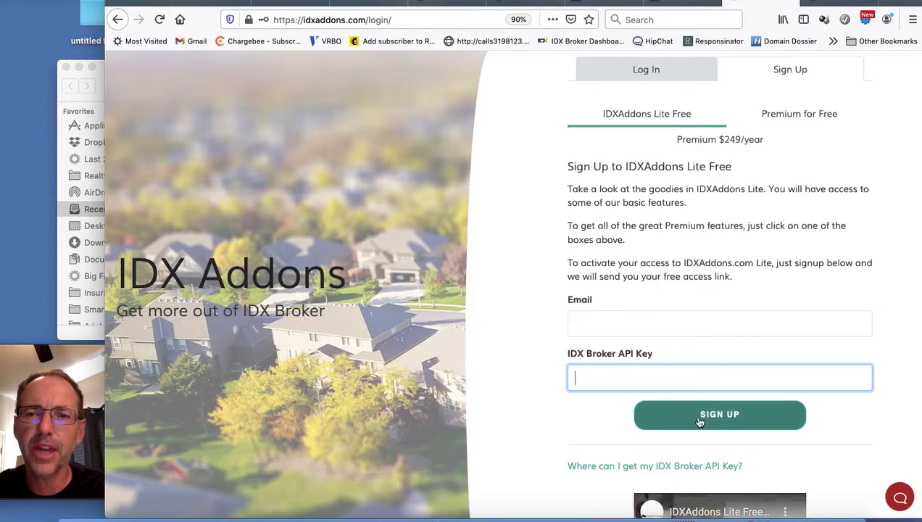
pyautogui.click(776, 116)
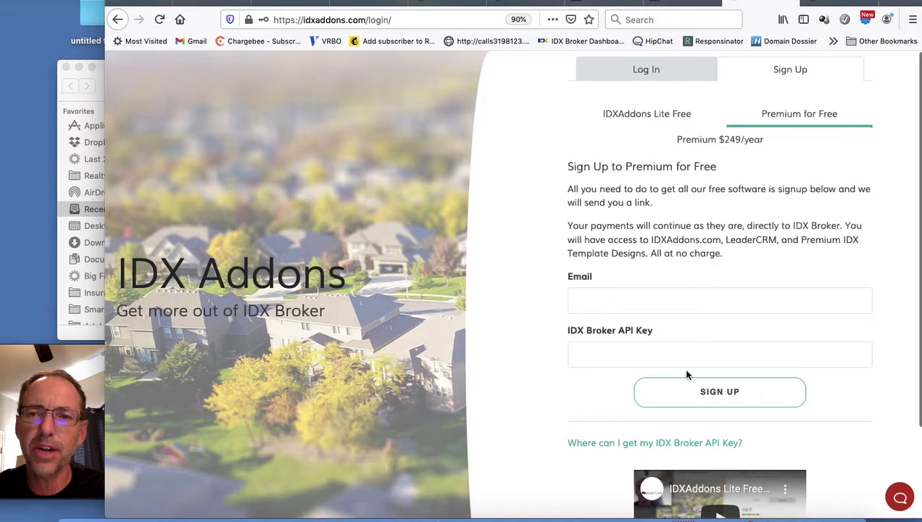
pyautogui.click(713, 142)
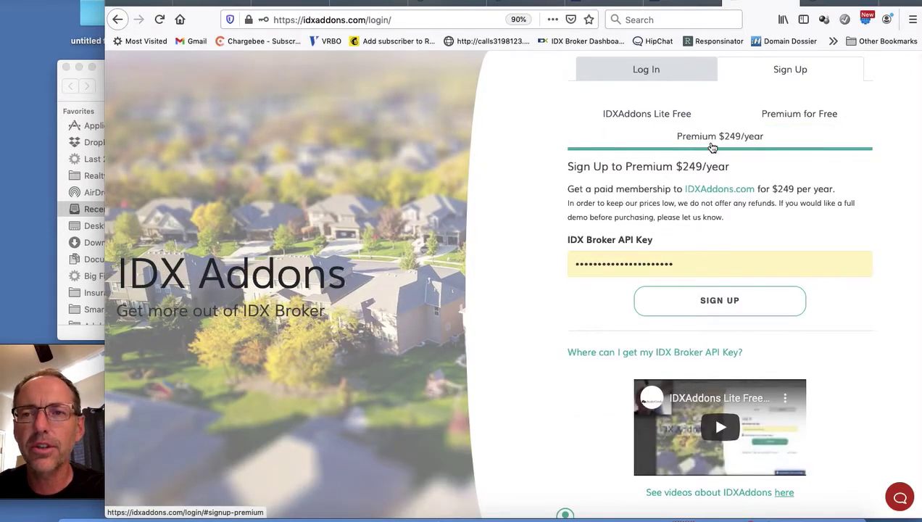
pyautogui.click(670, 124)
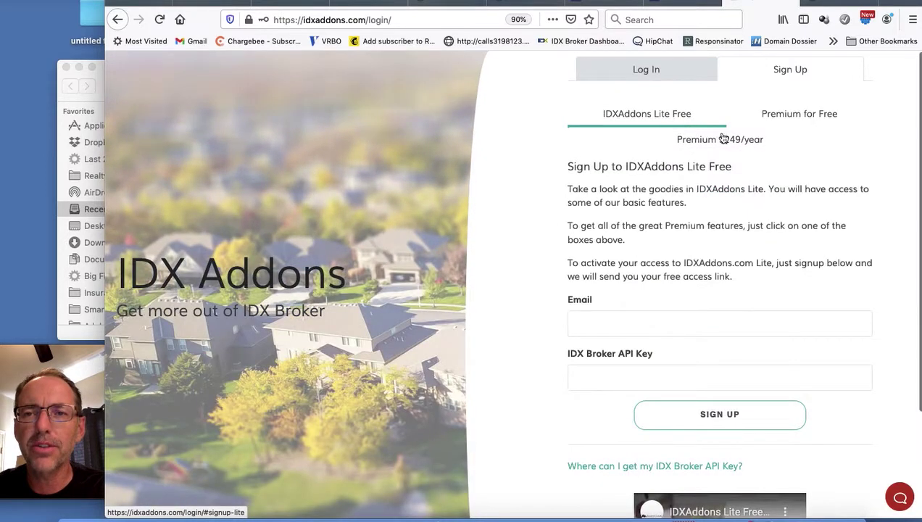